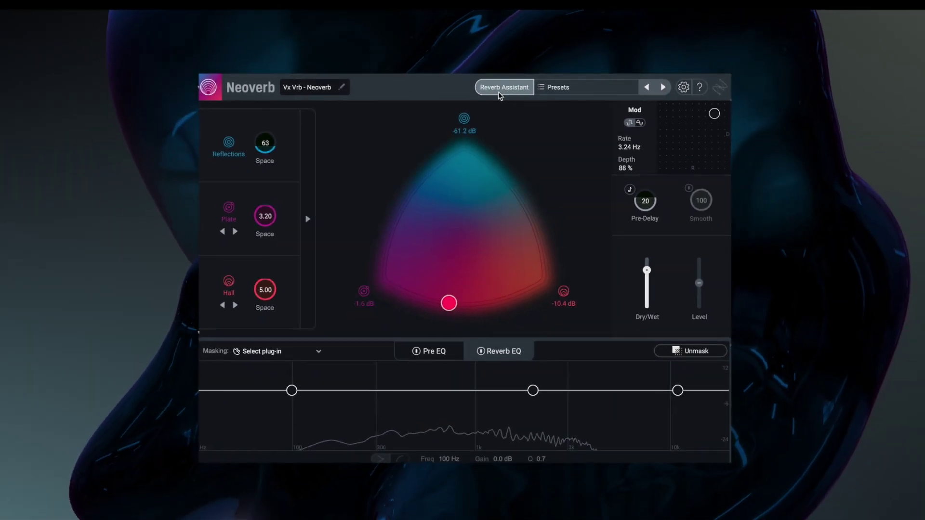
- Start the Reverb Assistant, shift the Style slightly toward Realistic and set Dry/Wet to 100
click(524, 73)
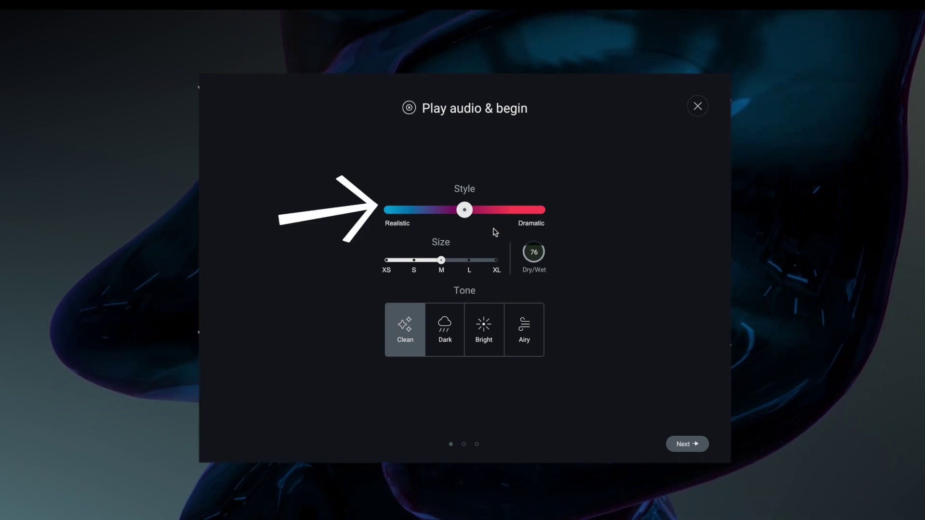
mouse_move(464, 210)
mouse_down()
mouse_move(384, 211)
mouse_move(559, 214)
mouse_move(449, 225)
mouse_up()
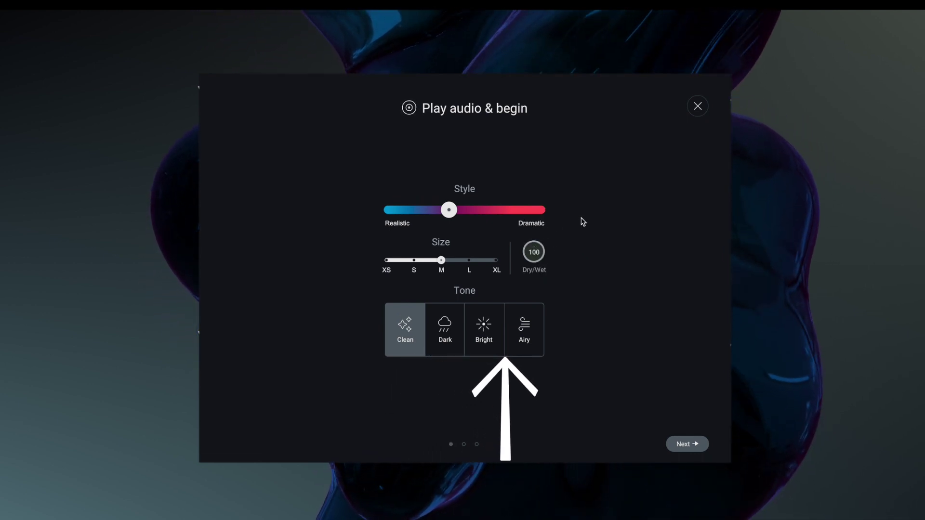
- Audition the Dark, Bright, Airy and Clean tones in the assistant, ending with the Bright tone selected
click(452, 333)
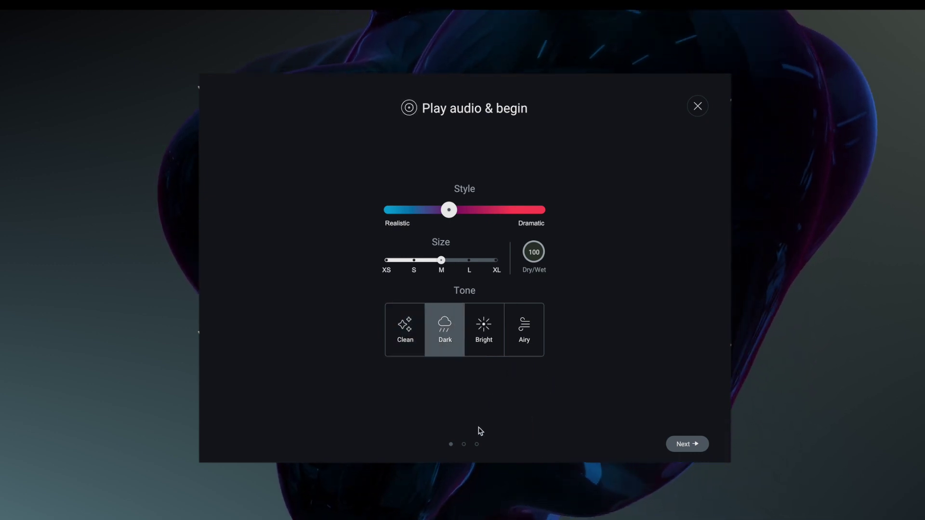
click(484, 333)
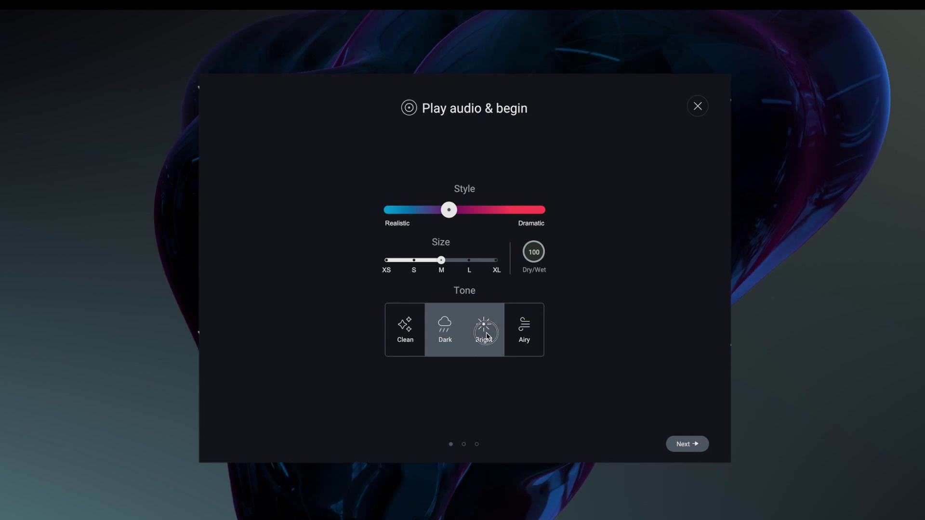
click(526, 339)
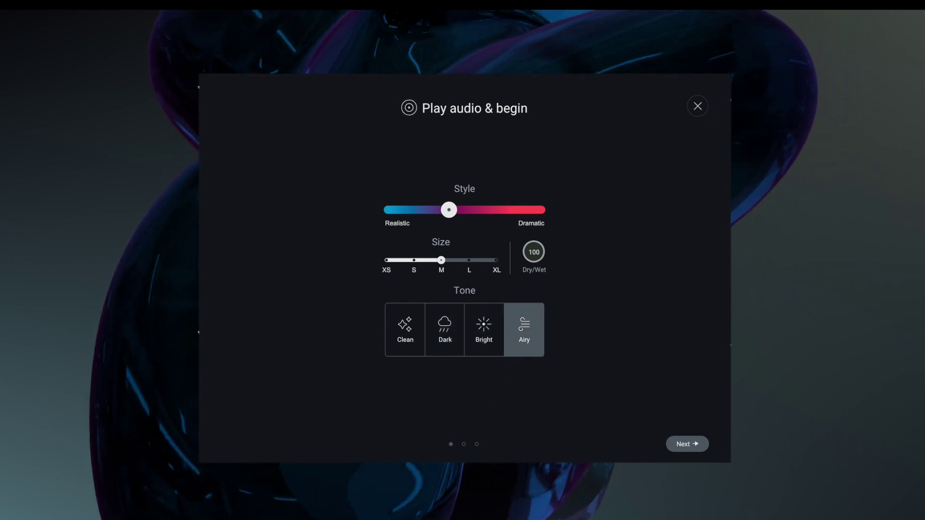
click(405, 331)
click(453, 330)
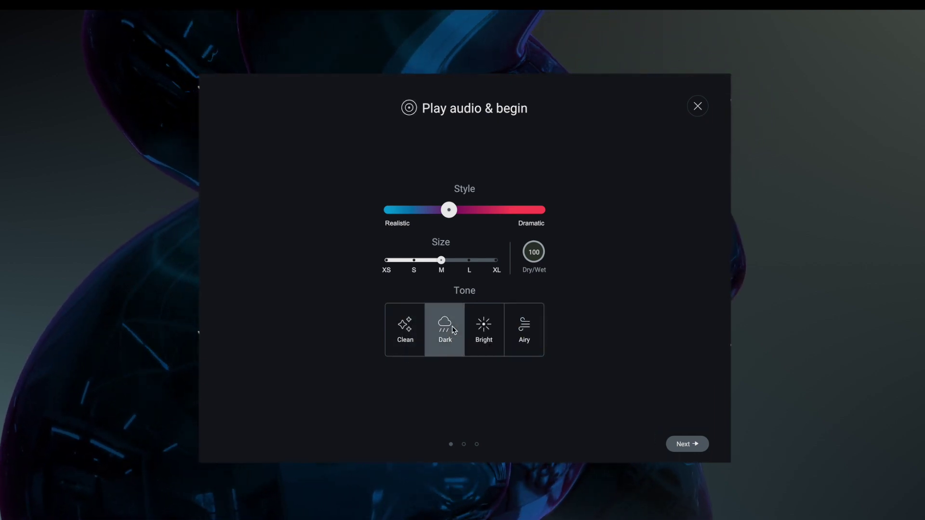
click(484, 329)
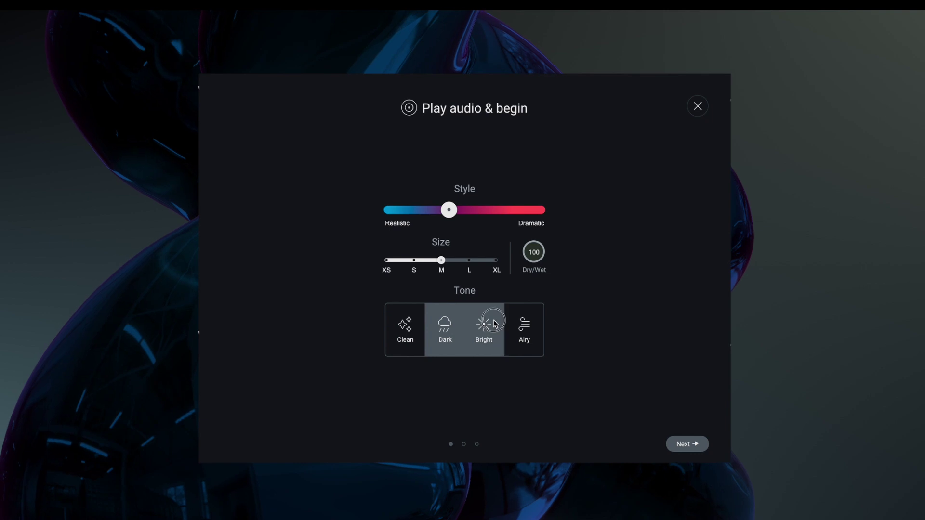
click(536, 326)
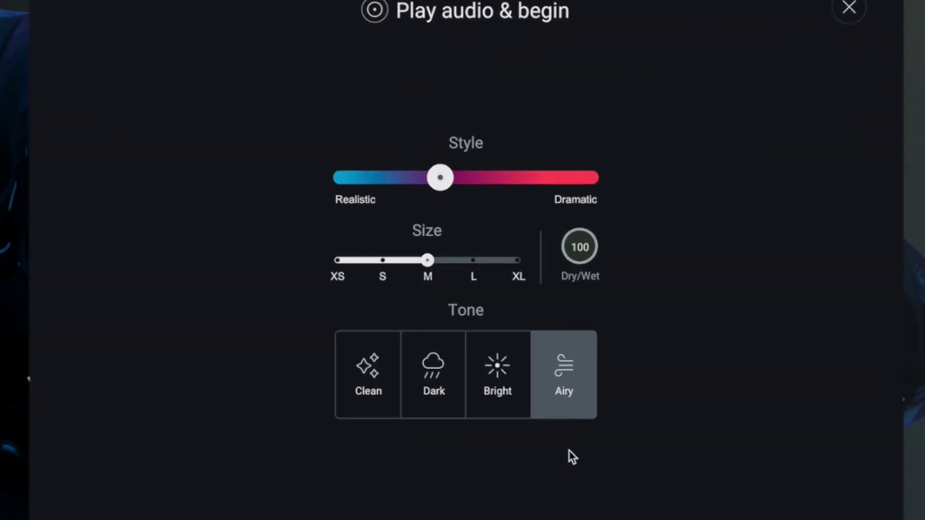
click(482, 337)
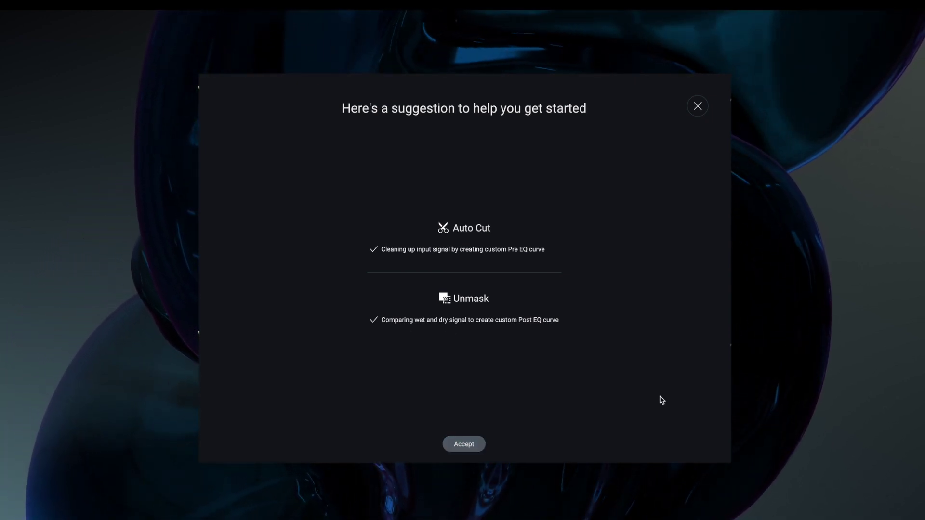
- Accept the assistant's Auto Cut and Unmask suggestion and shift the reverb blend toward Reflections, to about -3.1 dB
click(469, 446)
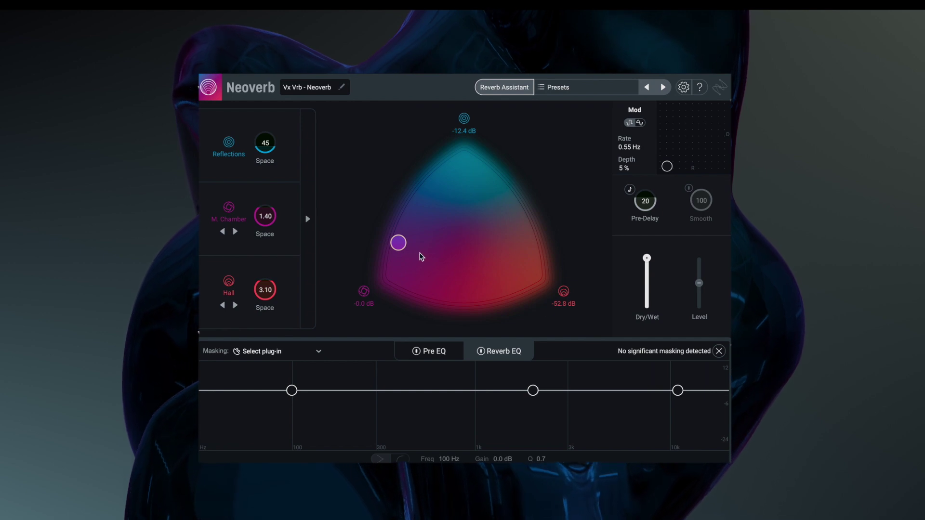
drag(400, 248, 417, 231)
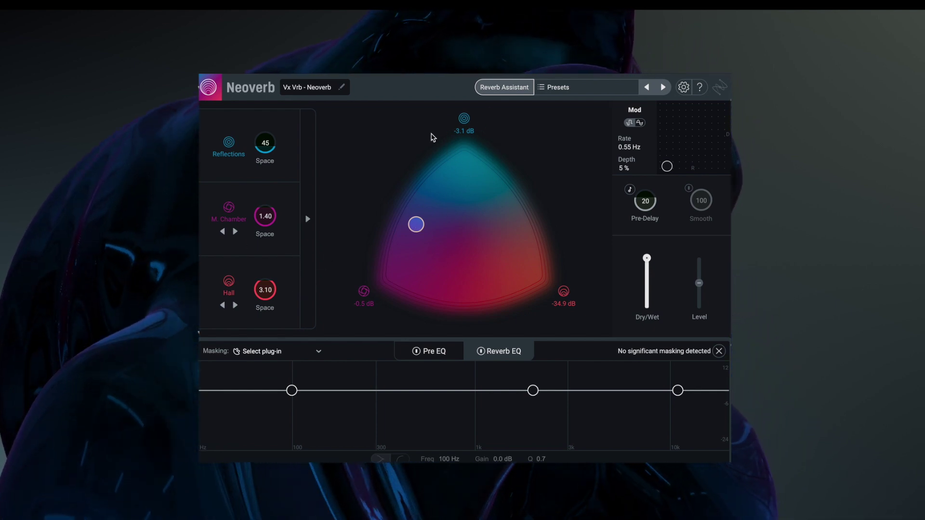
click(307, 219)
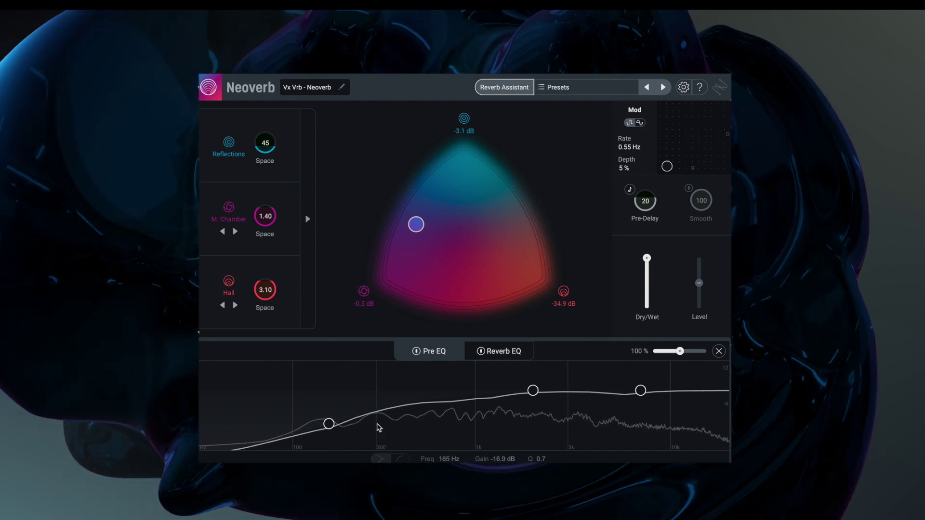
- Set low cuts at about 344 Hz, 24 dB/Octave in the Pre EQ and 219 Hz, 48 dB/Octave in the Reverb EQ, with Bass - Neutron masking
drag(328, 423, 363, 407)
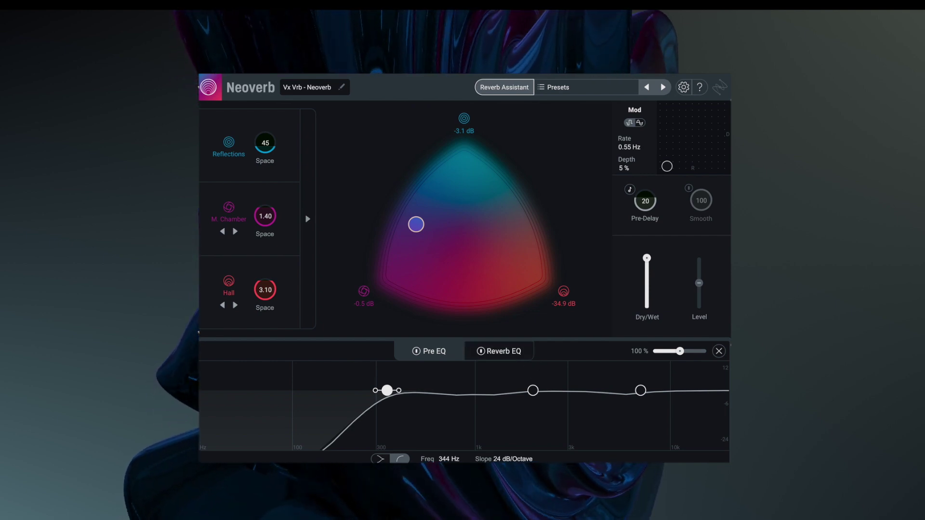
click(492, 356)
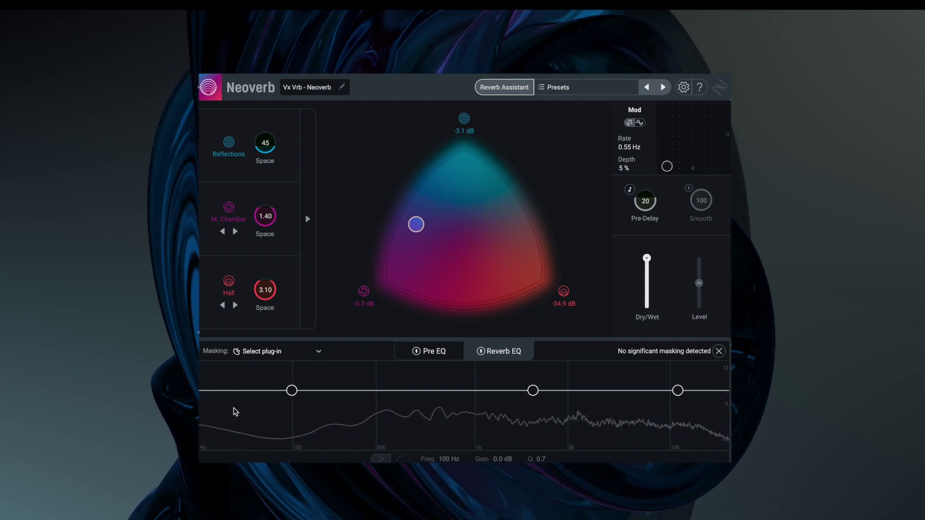
click(292, 391)
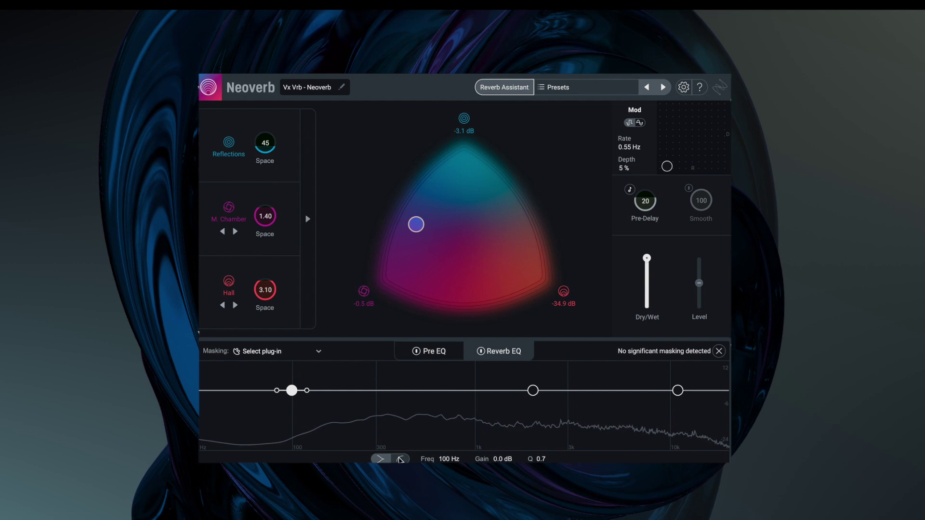
drag(307, 394, 337, 402)
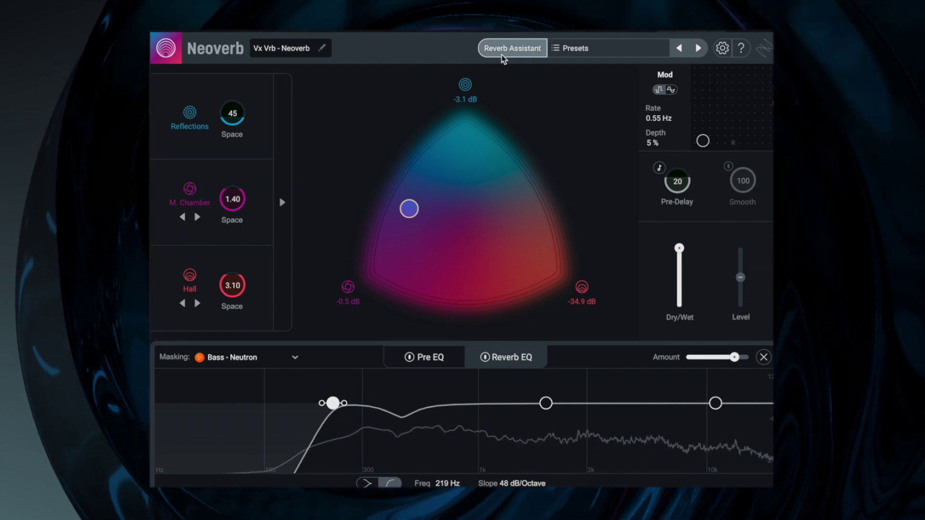
- Audition the Experimental presets Aftertouch Double, Airy Hall + Chamber, Ambient Ring, Bright Mid Chamber and Dark Ambient Mist
click(569, 50)
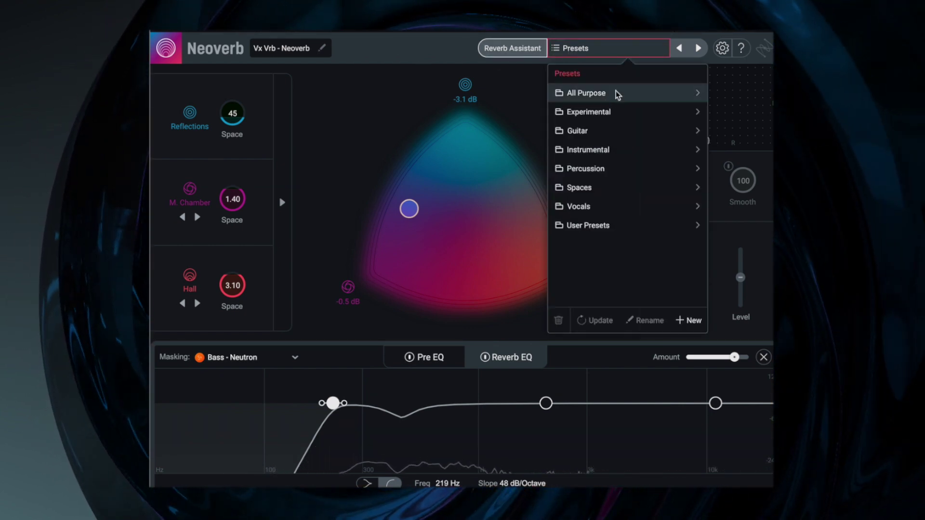
click(621, 112)
click(635, 96)
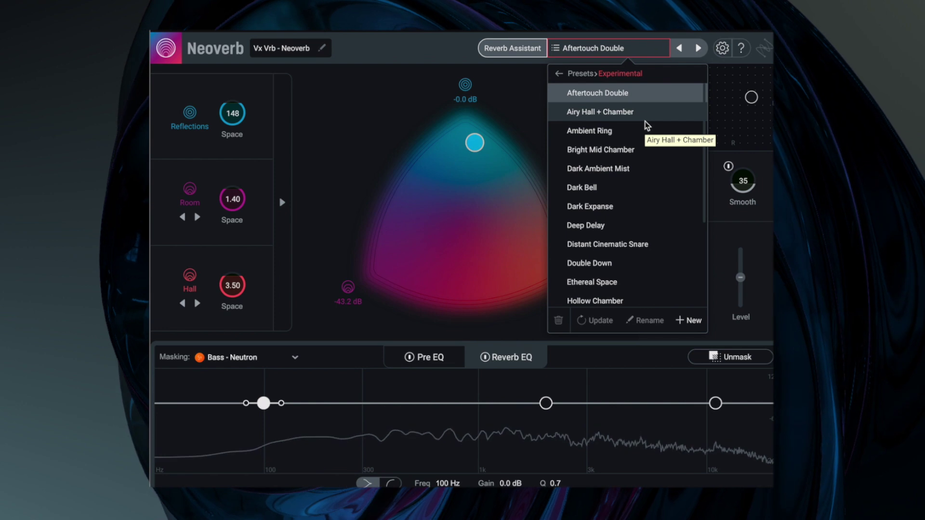
click(626, 111)
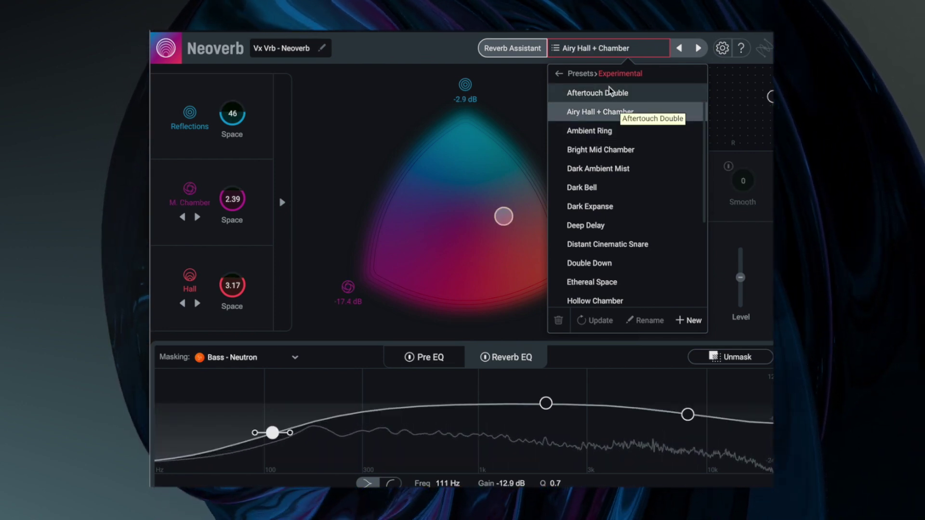
click(608, 132)
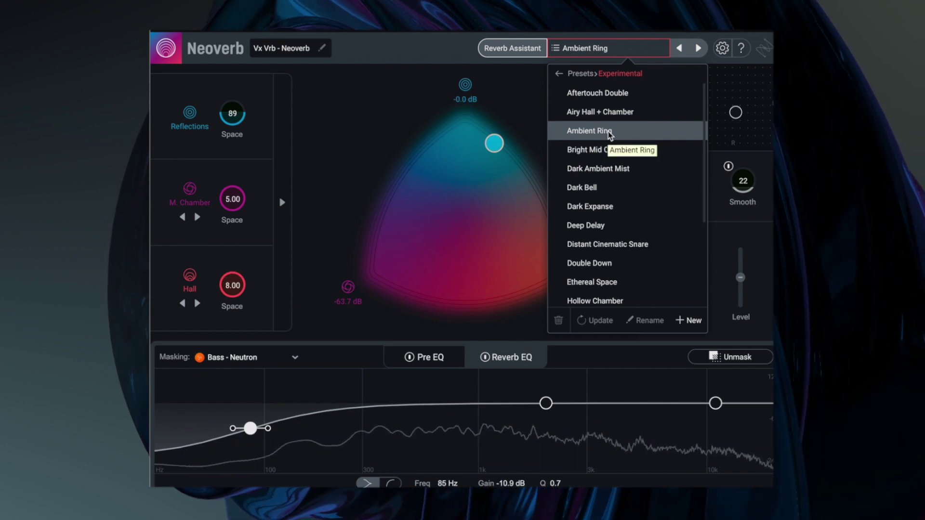
click(604, 153)
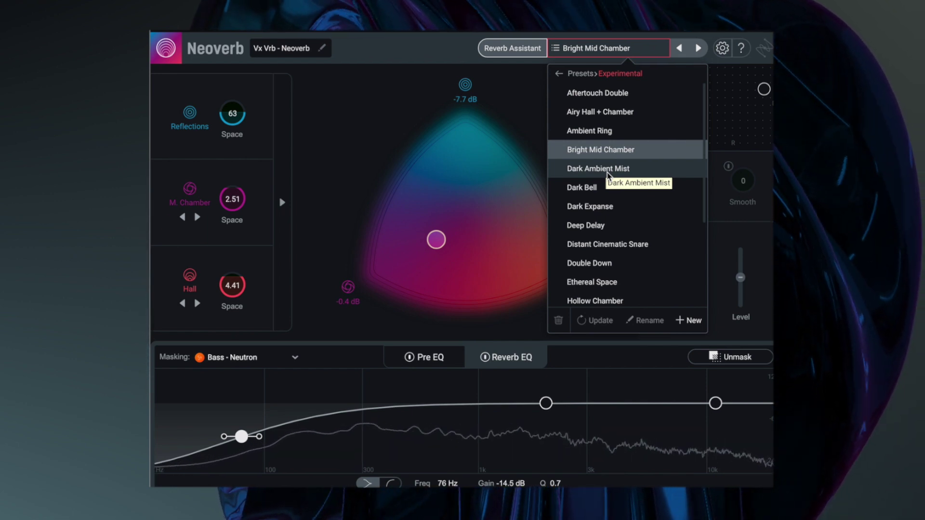
click(605, 170)
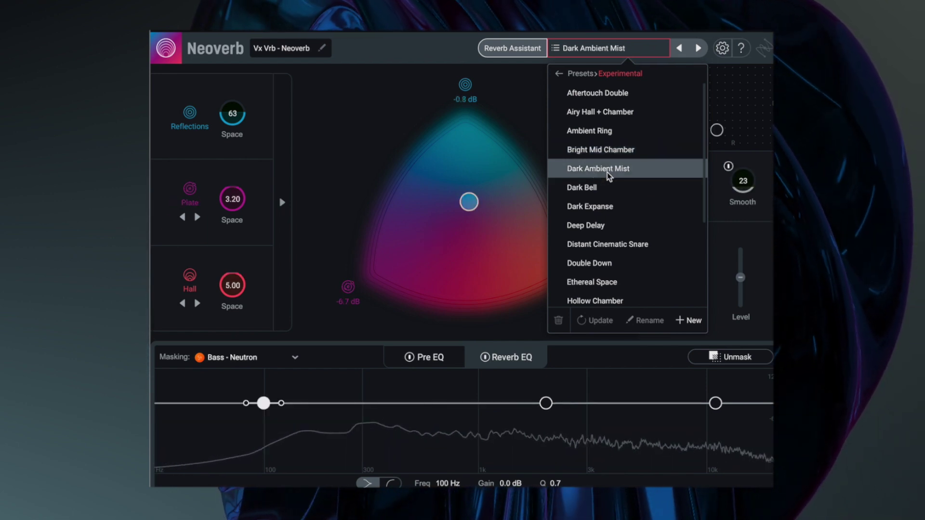
- Audition the All Purpose presets Add Smack, Add Texture, Dark and Spacious, Fresh Air, General Bus Enhancement and More Depth
click(559, 74)
click(579, 93)
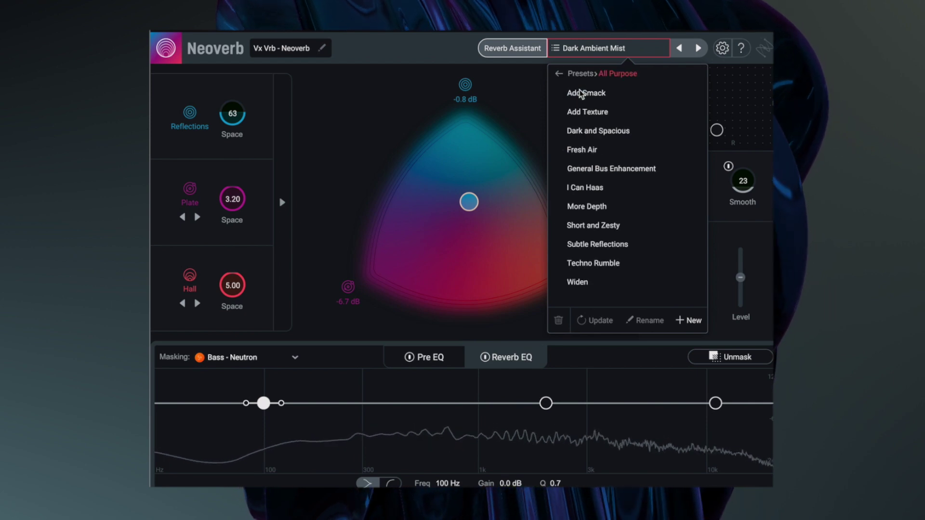
click(585, 95)
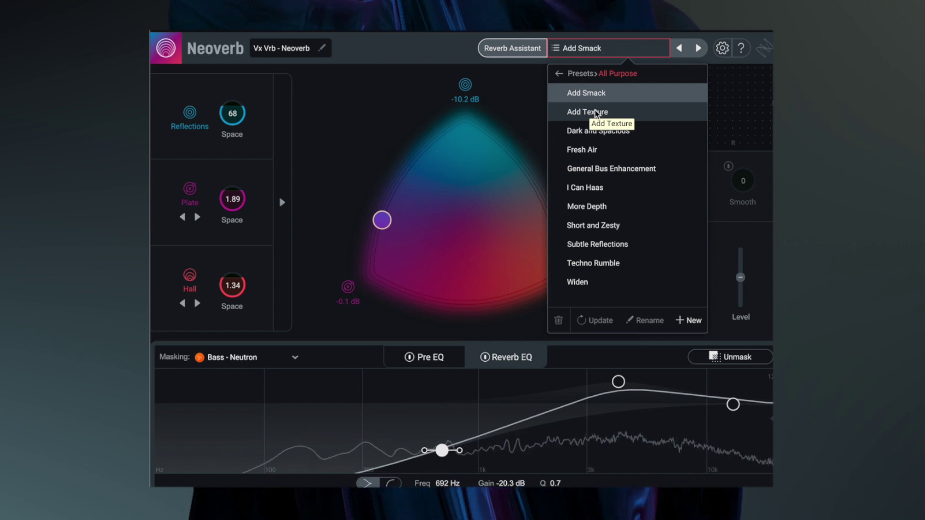
click(596, 113)
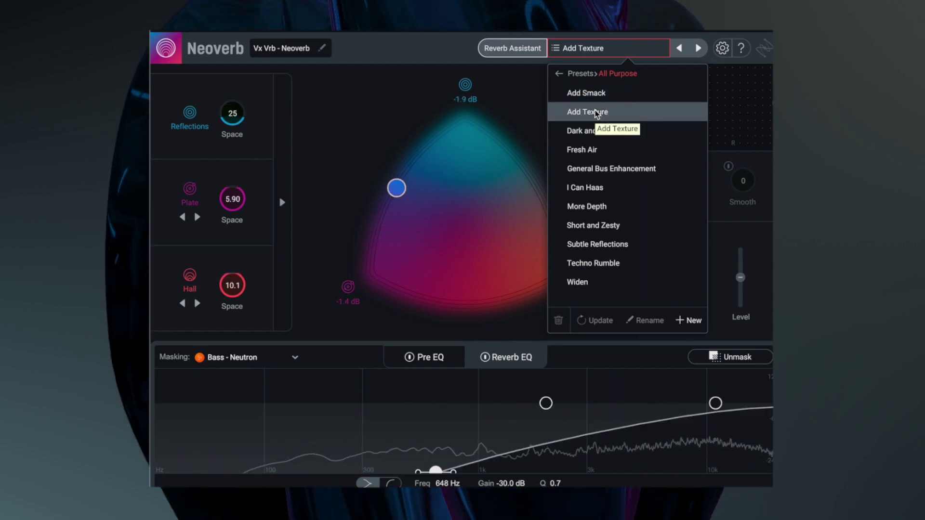
click(591, 138)
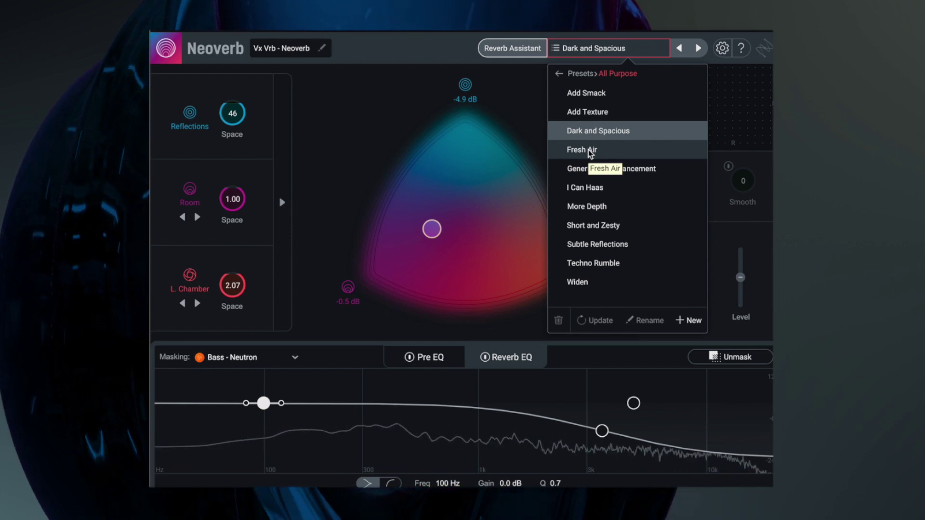
click(591, 151)
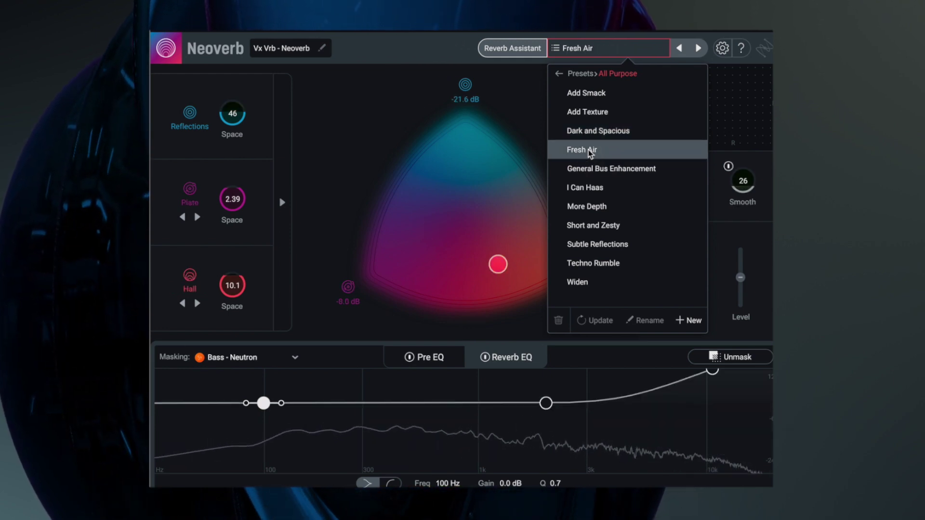
click(598, 174)
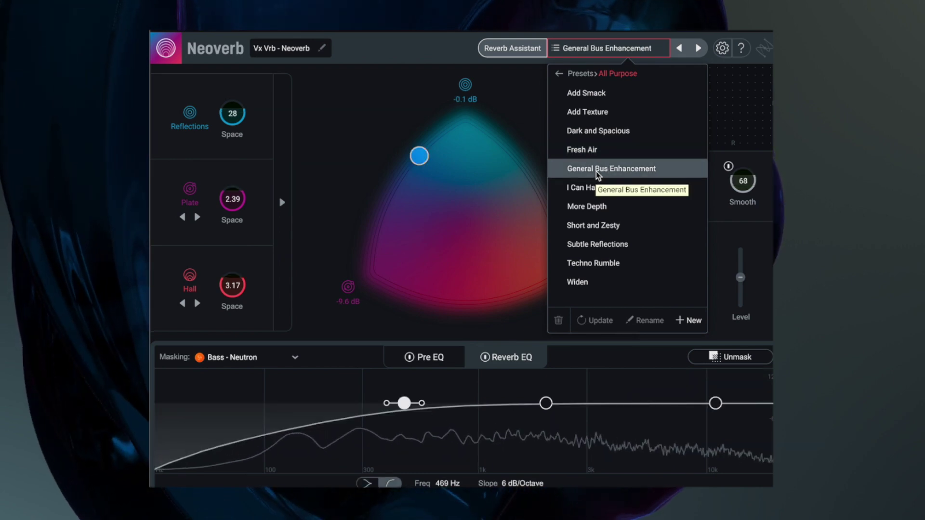
click(592, 211)
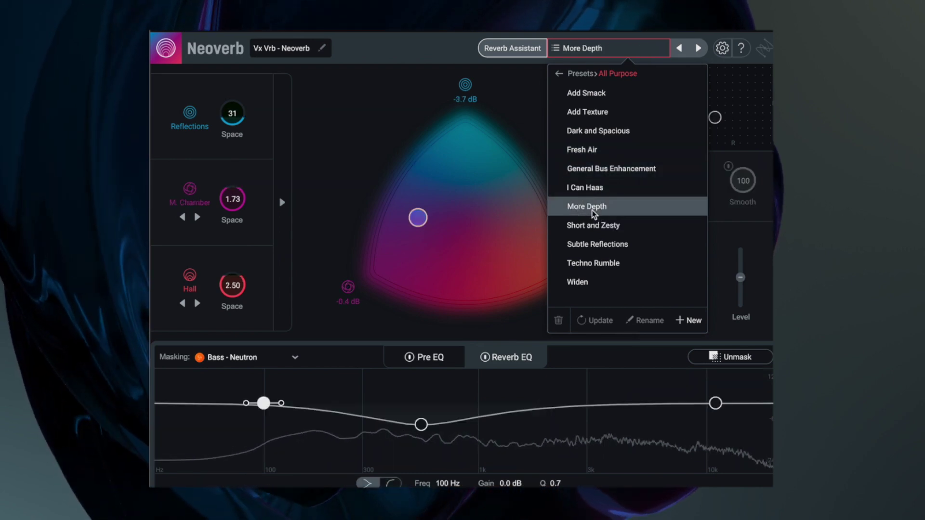
- Audition the Vocals presets from Backround Vocal Room through Dark Empty Recital Hall, ending with Far Vocal Hall + Plate loaded
click(561, 73)
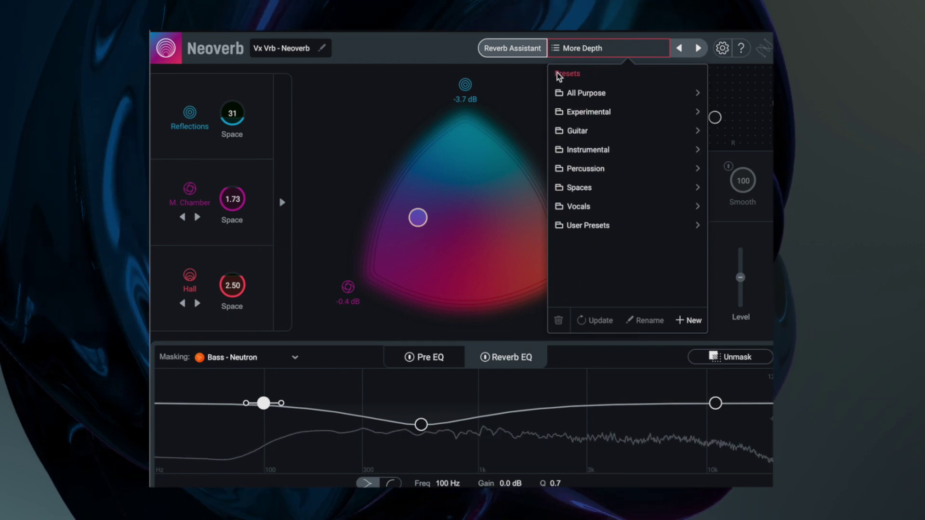
click(600, 204)
click(604, 95)
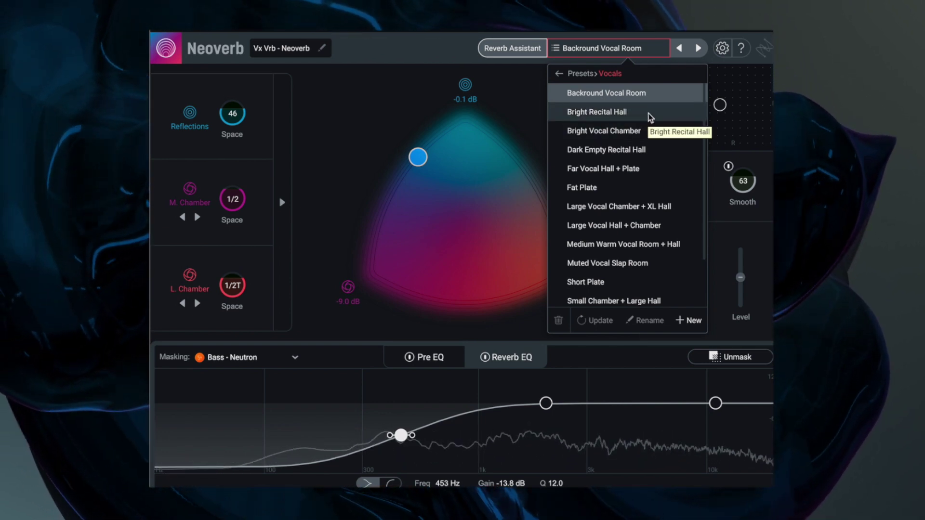
click(651, 115)
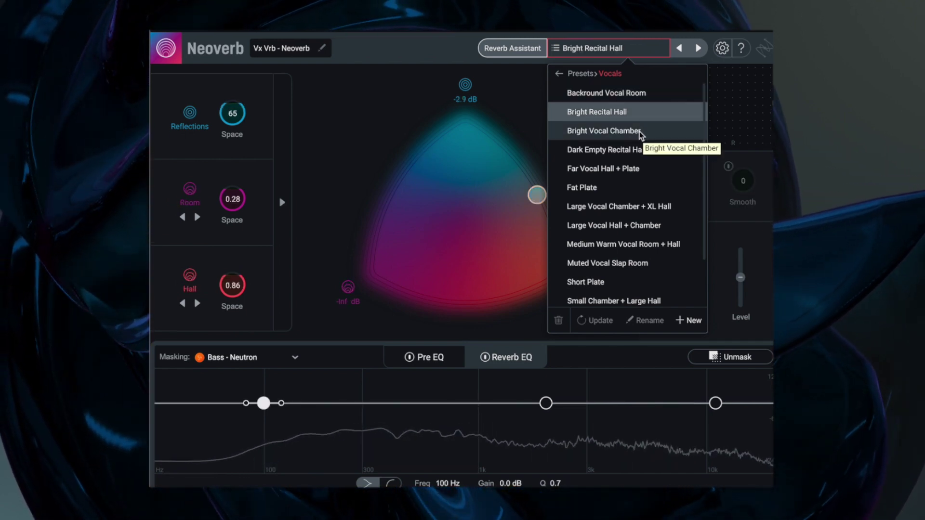
click(641, 133)
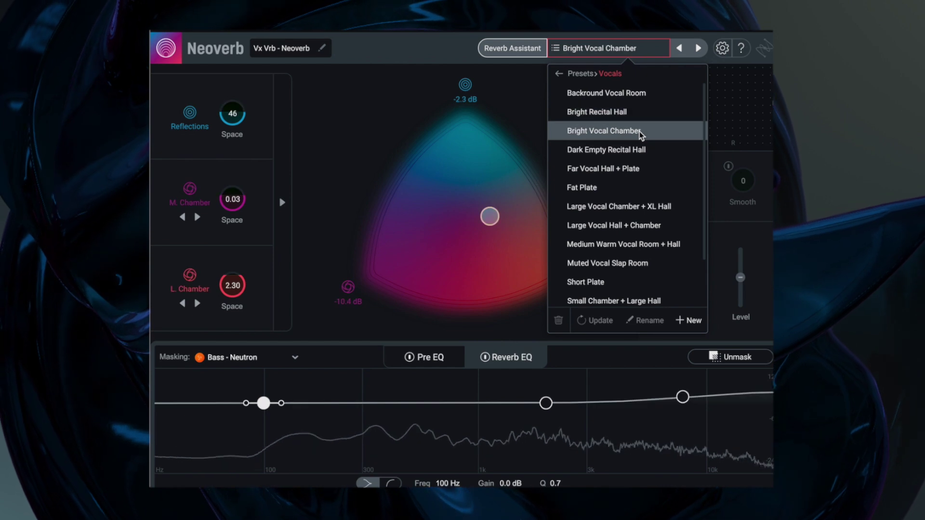
click(621, 151)
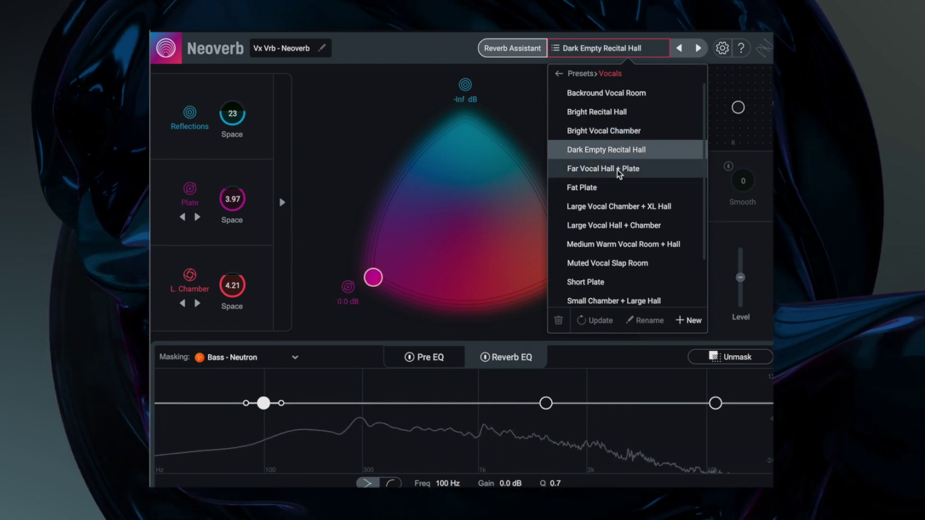
click(620, 172)
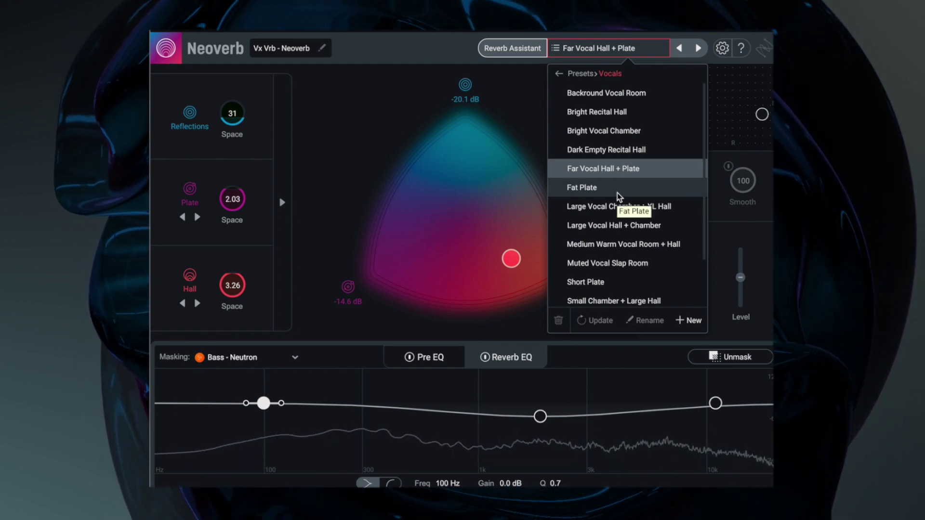
- Audition the Vocals presets Fat Plate, Large Vocal Chamber + XL Hall, Large Vocal Hall + Chamber, Medium Warm Vocal Room + Hall and Muted Vocal Slap Room
click(618, 194)
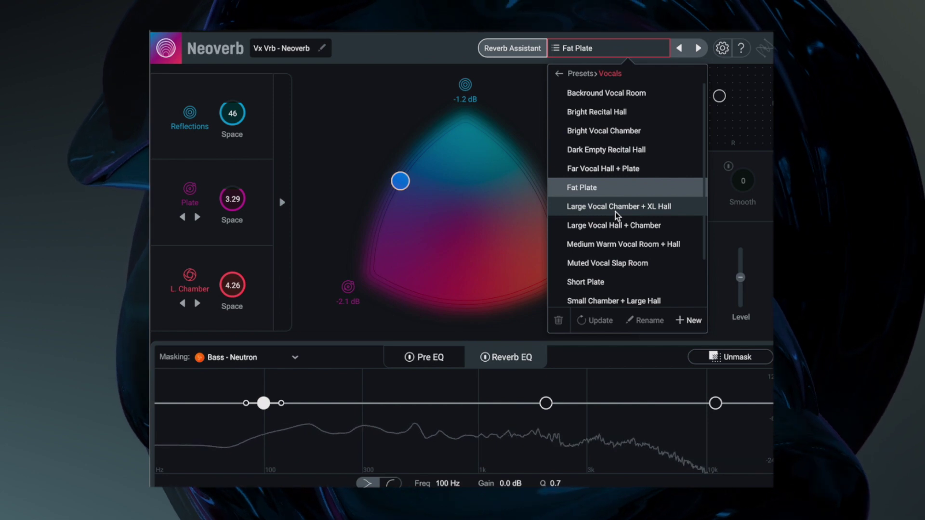
click(615, 212)
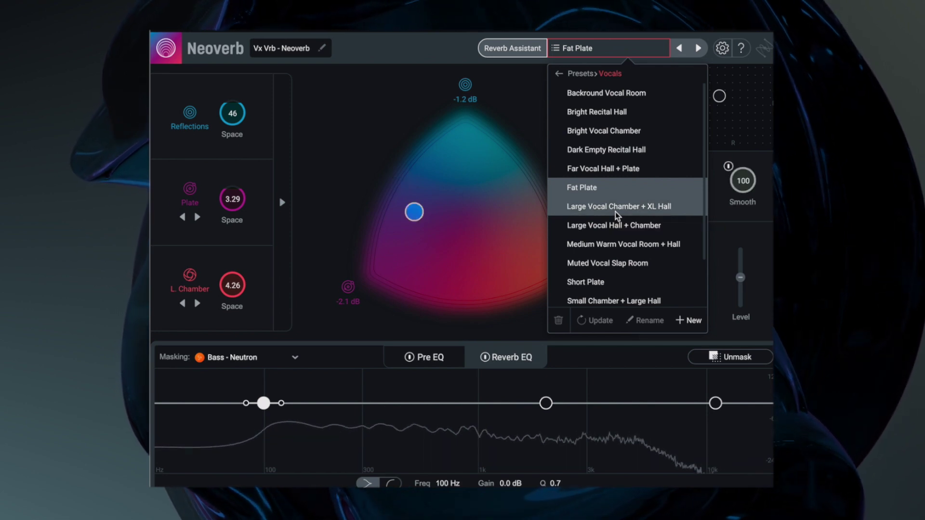
click(610, 226)
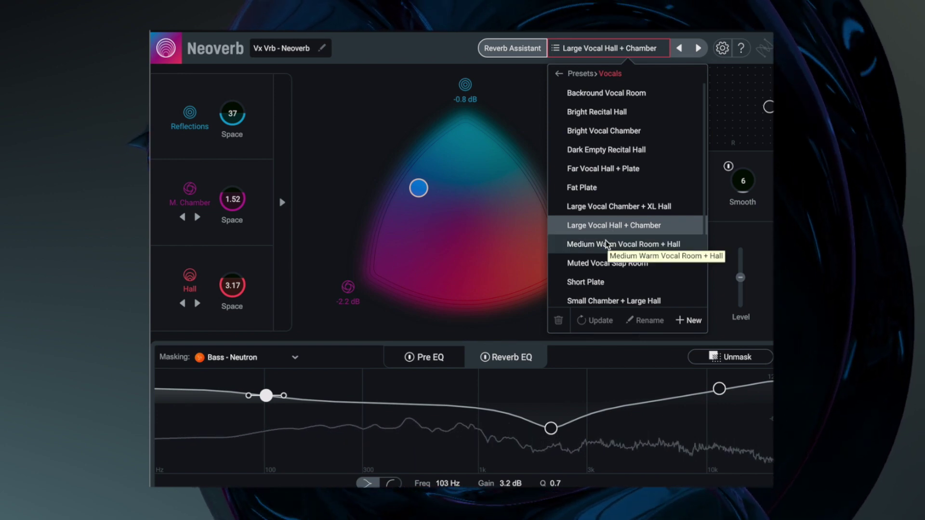
click(603, 246)
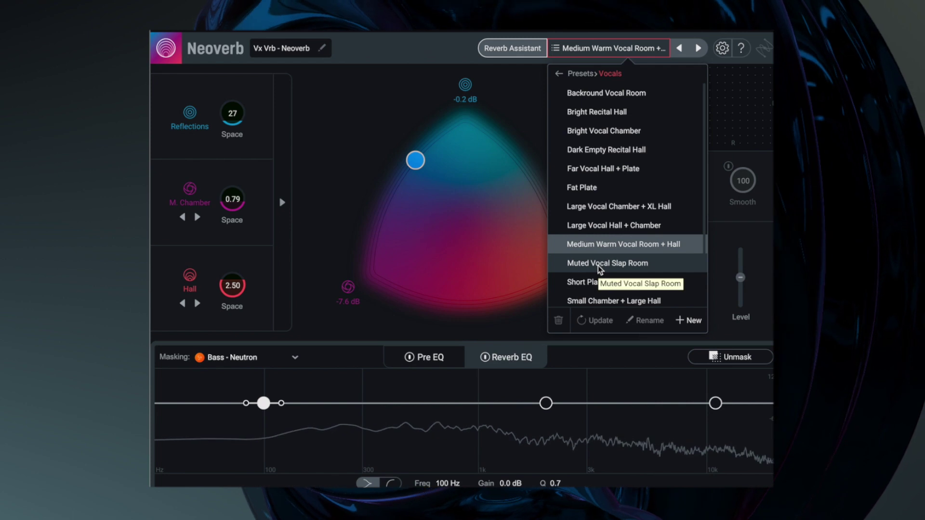
click(599, 268)
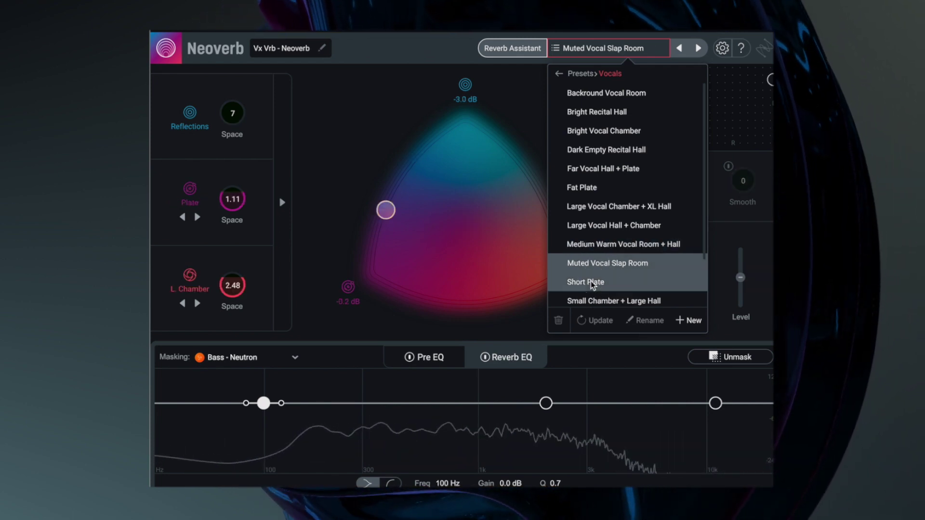
- Audition the Vocals presets Short Plate, Small Chamber + Large Hall, Small Dark Vocal and Vocal Call Back, ending with Warm Choir Hall loaded
click(597, 284)
scroll(663, 261, down, 3)
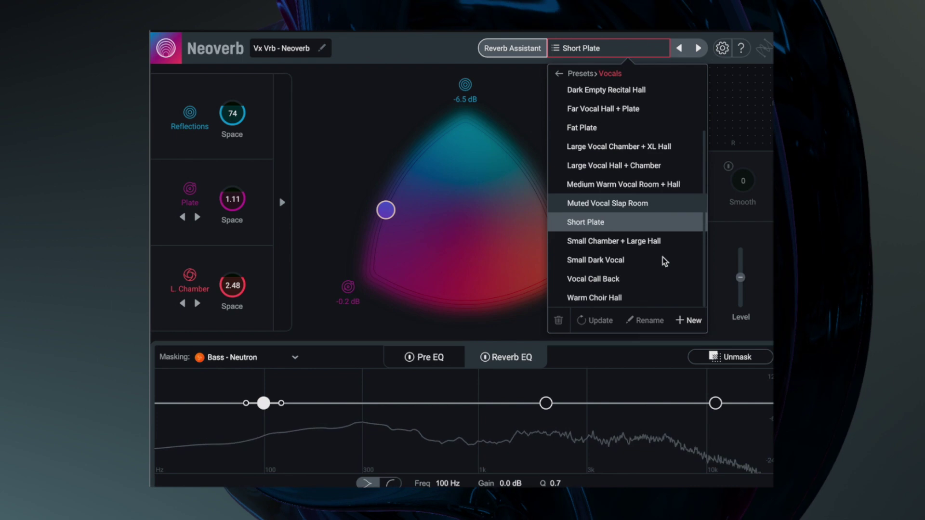
click(619, 244)
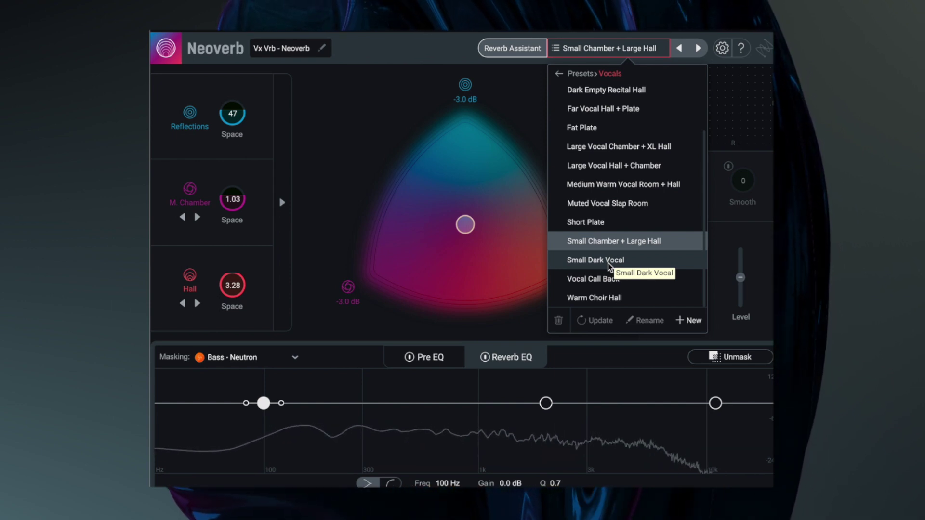
click(609, 267)
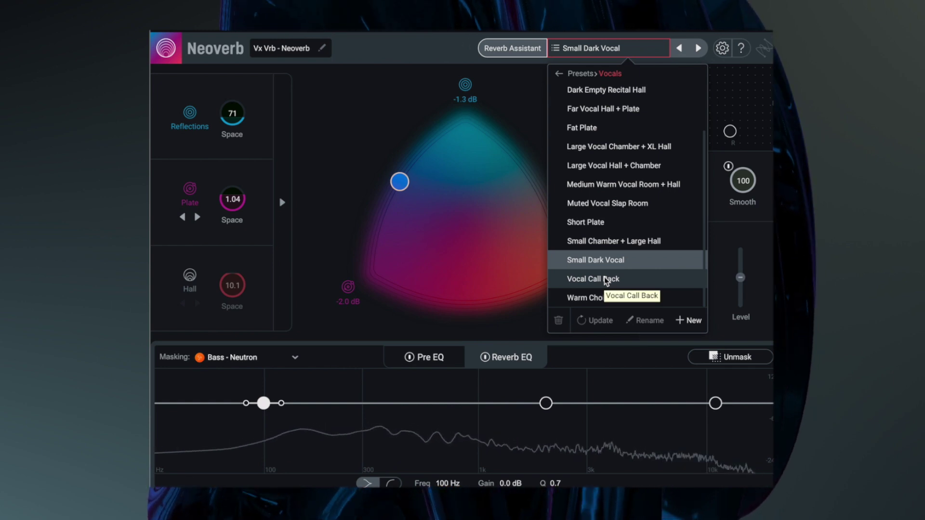
click(606, 281)
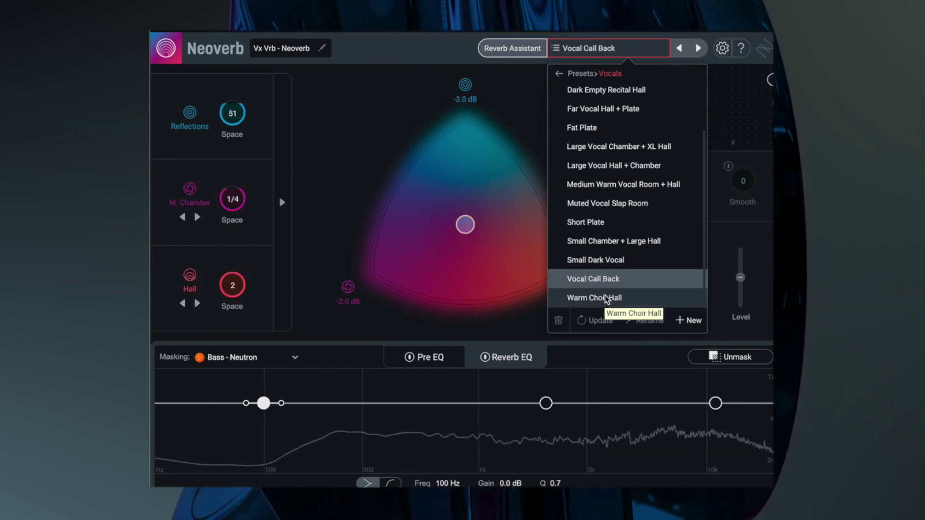
click(606, 299)
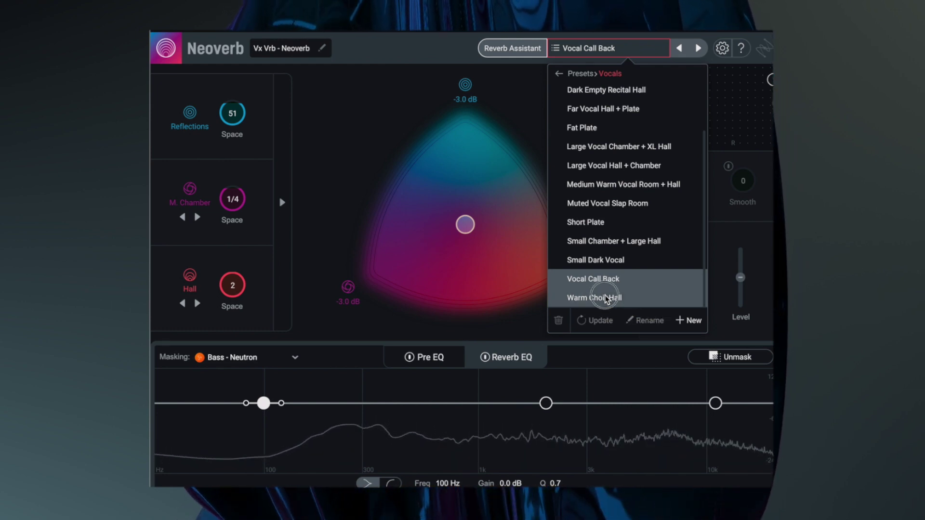